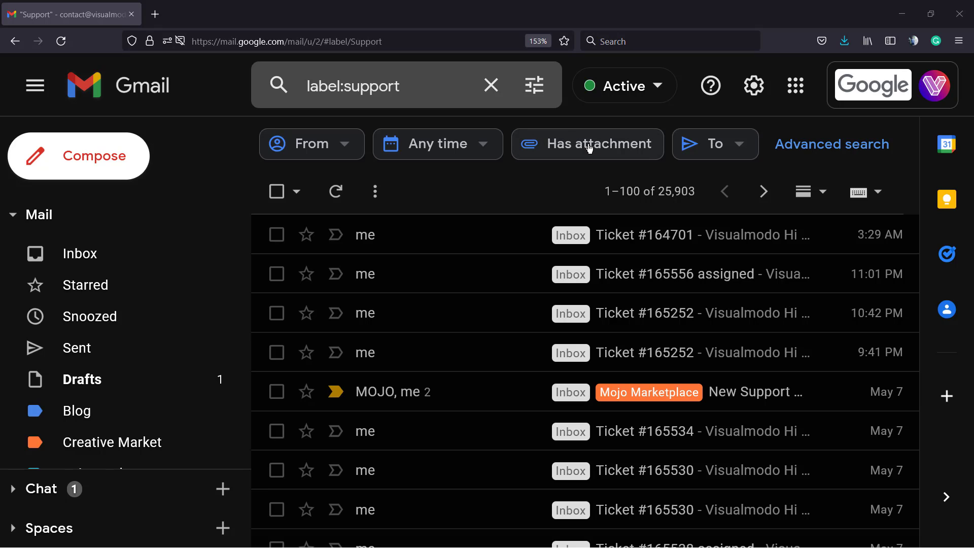
{"action": "left_click", "coordinate": [689, 189]}
{"action": "left_click", "coordinate": [736, 245]}
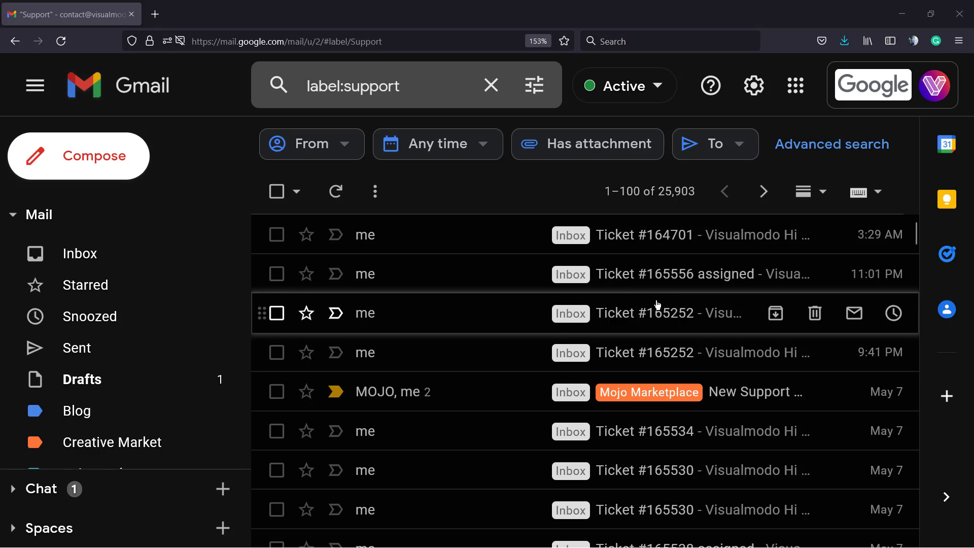
{"action": "left_click", "coordinate": [887, 89]}
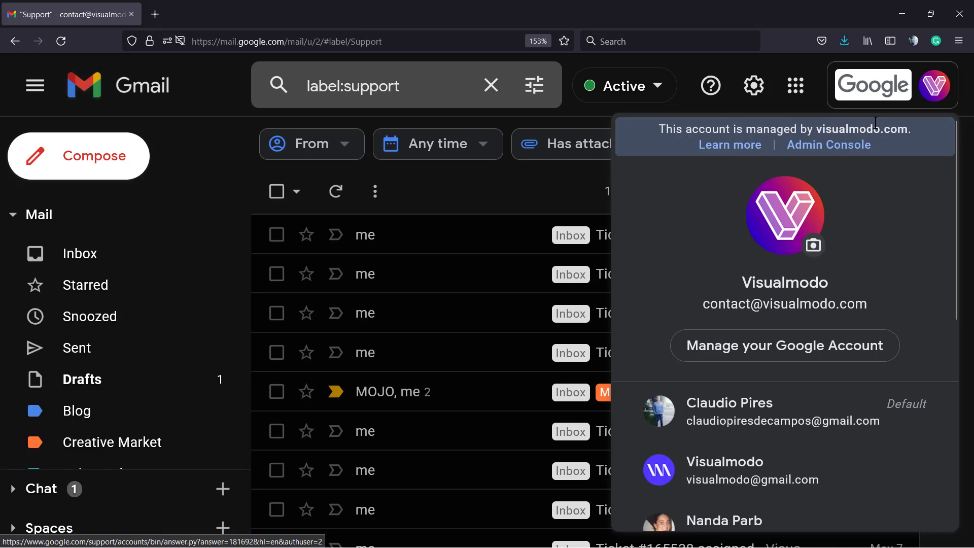
{"action": "left_click", "coordinate": [819, 146]}
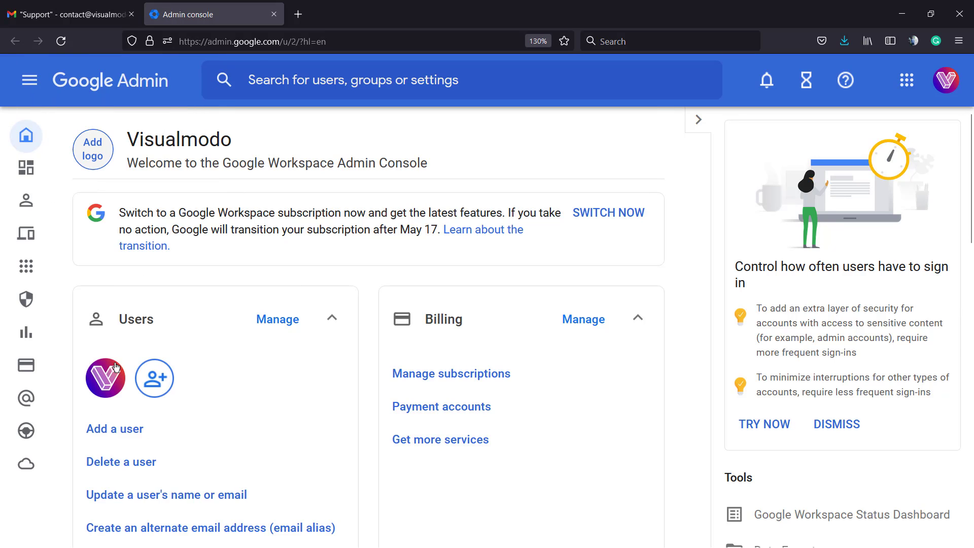
Open the company logo Personalization settings, compare with Gmail's header, and scroll down to Learn more.
{"action": "left_click", "coordinate": [92, 156]}
{"action": "left_click", "coordinate": [92, 145]}
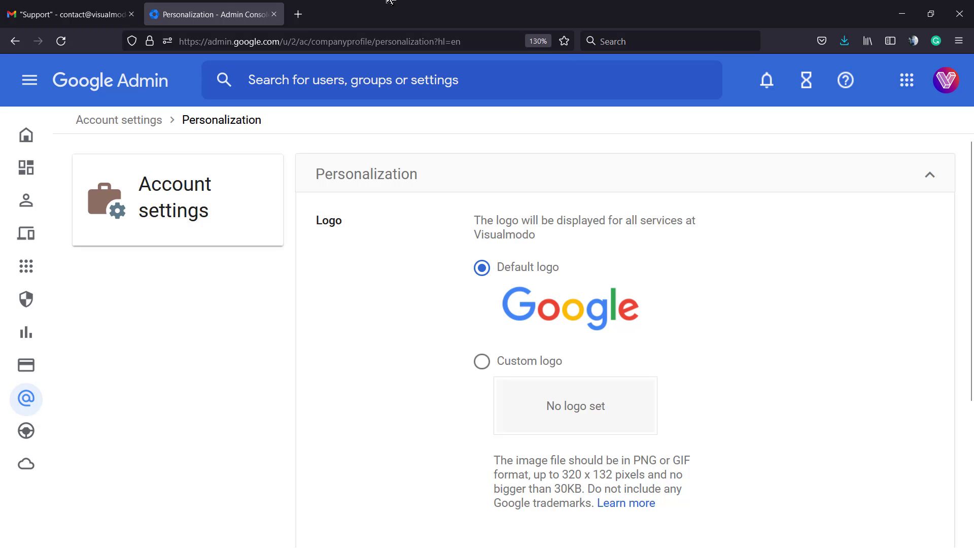
{"action": "left_click", "coordinate": [113, 7]}
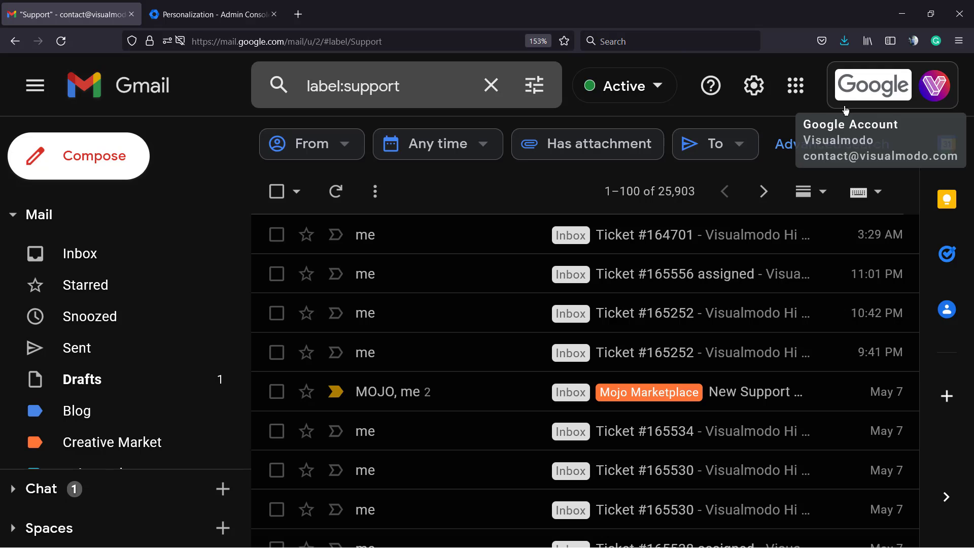
{"action": "left_click", "coordinate": [234, 11]}
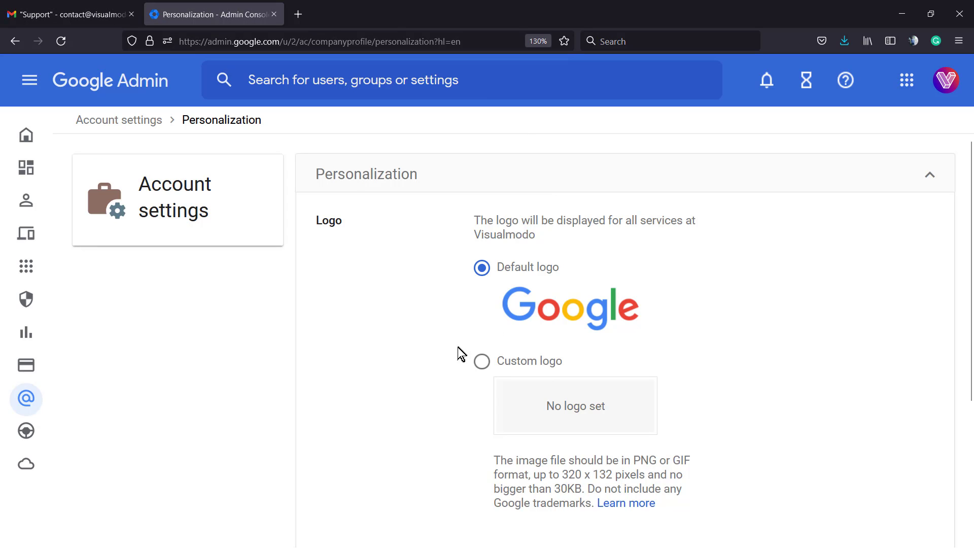
{"action": "scroll", "coordinate": [459, 352], "scroll_direction": "down", "scroll_amount": 3}
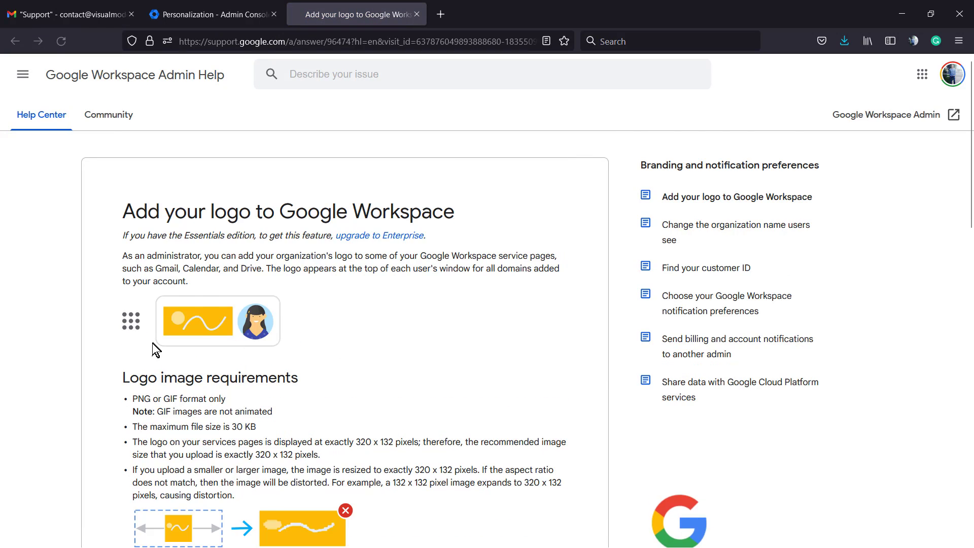
Zoom the help article to 120% and highlight the 'PNG or GIF' logo format requirement.
{"action": "key", "text": "ctrl+plus"}
{"action": "key", "text": "ctrl+plus"}
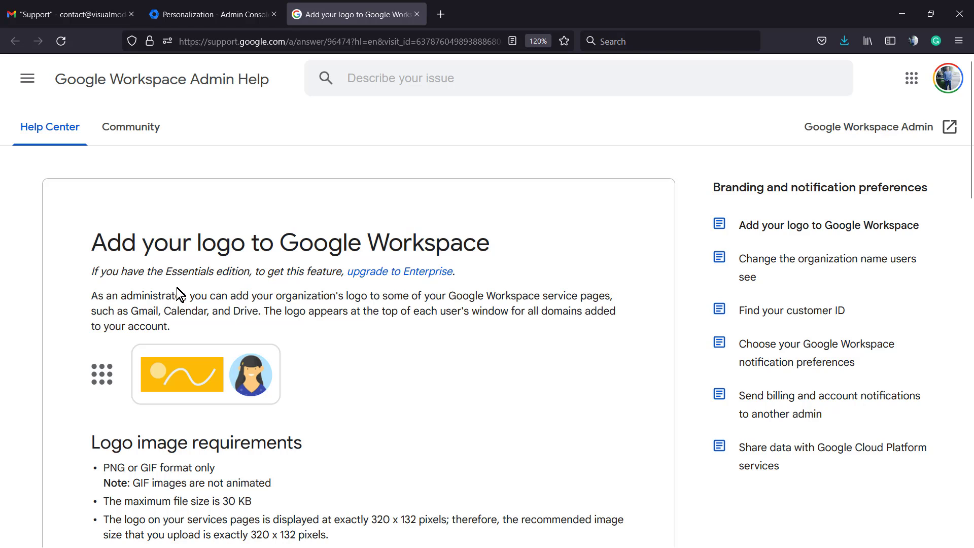
{"action": "scroll", "coordinate": [170, 325], "scroll_direction": "down", "scroll_amount": 3}
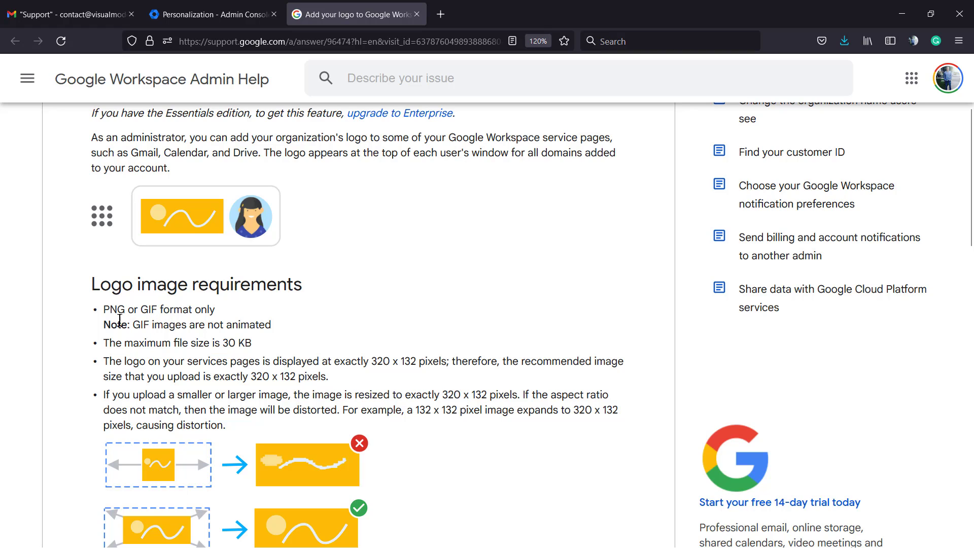
{"action": "left_click_drag", "start_coordinate": [104, 310], "coordinate": [160, 313]}
{"action": "double_click", "coordinate": [156, 314]}
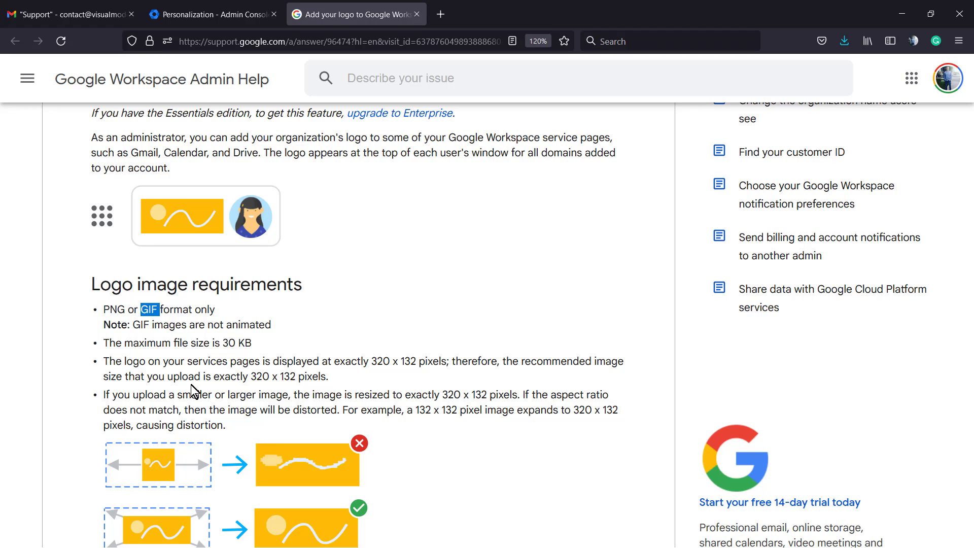
{"action": "scroll", "coordinate": [200, 389], "scroll_direction": "down", "scroll_amount": 3}
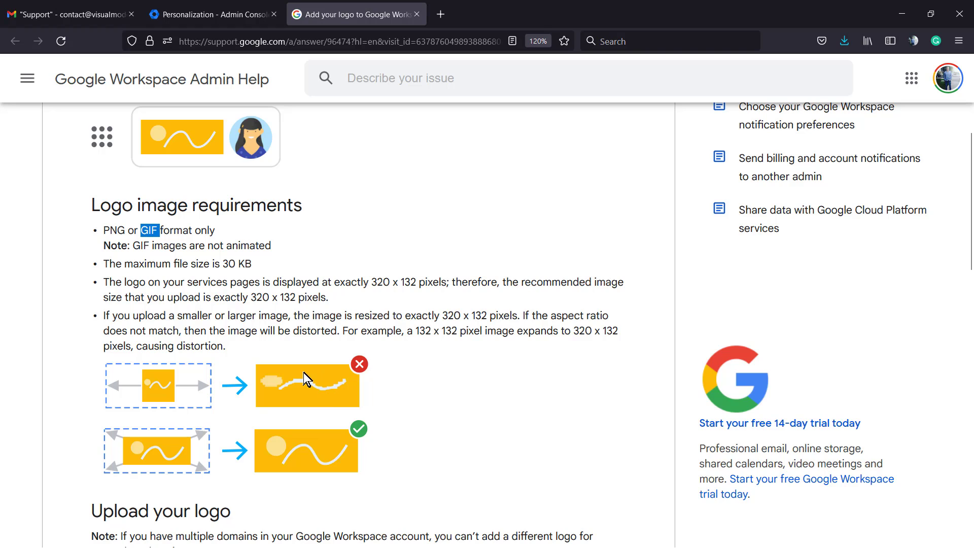
{"action": "scroll", "coordinate": [284, 371], "scroll_direction": "down", "scroll_amount": 5}
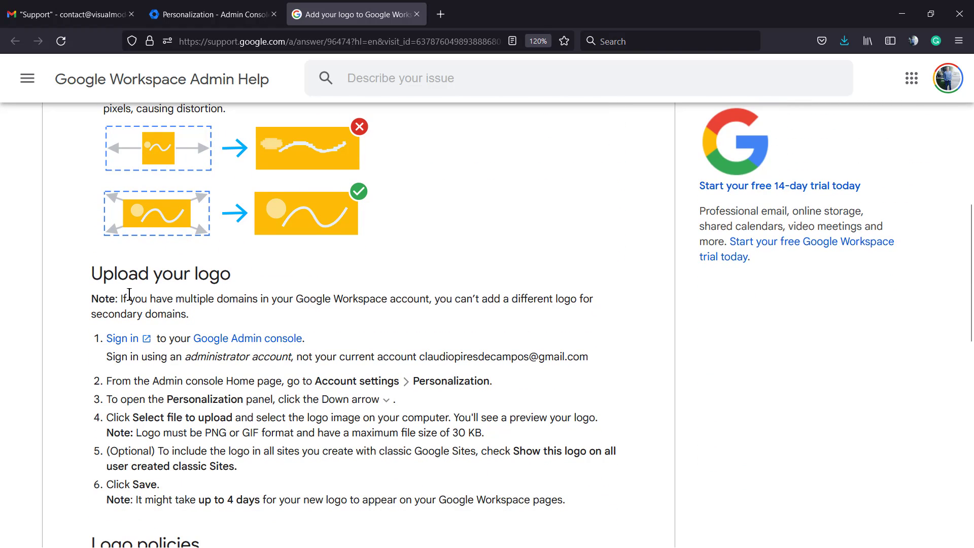
{"action": "scroll", "coordinate": [195, 302], "scroll_direction": "down", "scroll_amount": 4}
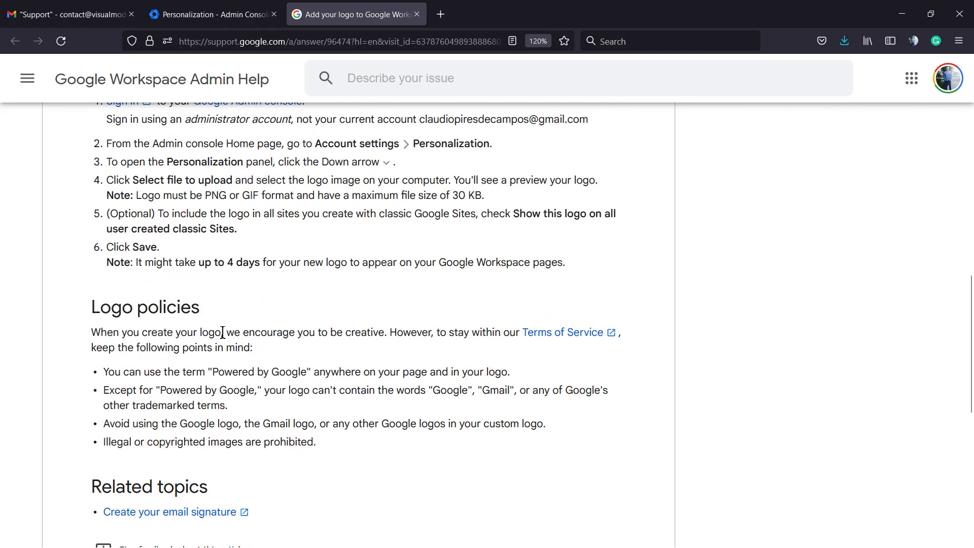
{"action": "scroll", "coordinate": [211, 332], "scroll_direction": "down", "scroll_amount": 3}
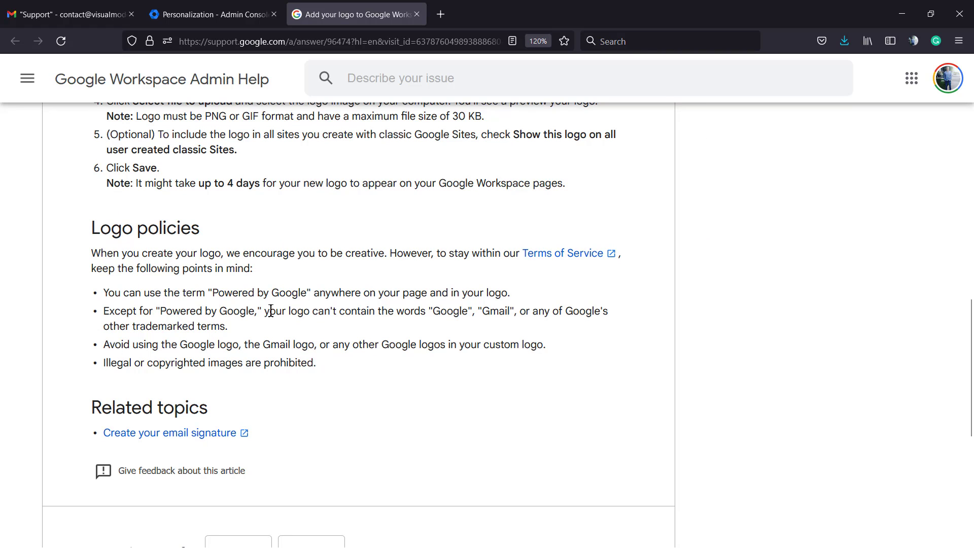
{"action": "double_click", "coordinate": [128, 346]}
{"action": "left_click", "coordinate": [128, 346]}
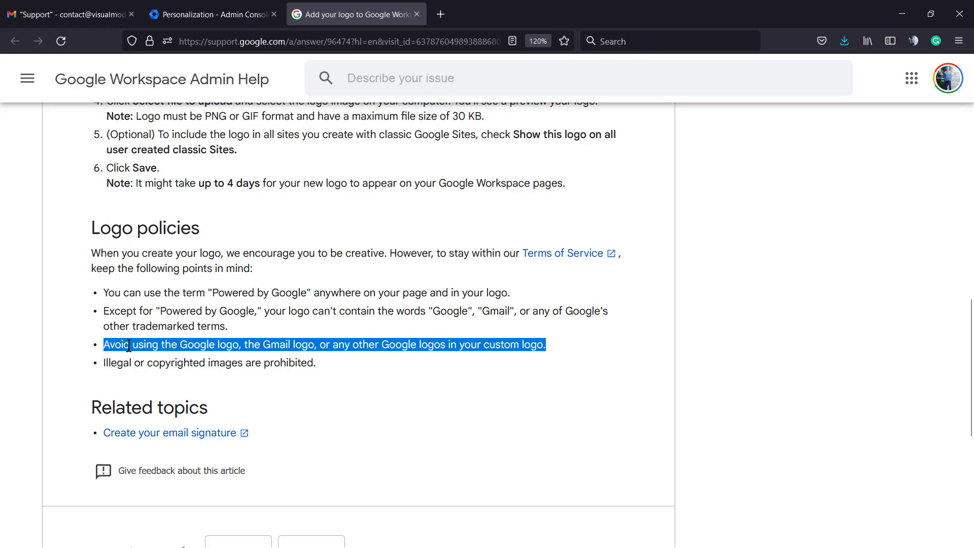
{"action": "left_click", "coordinate": [128, 346]}
{"action": "double_click", "coordinate": [187, 363]}
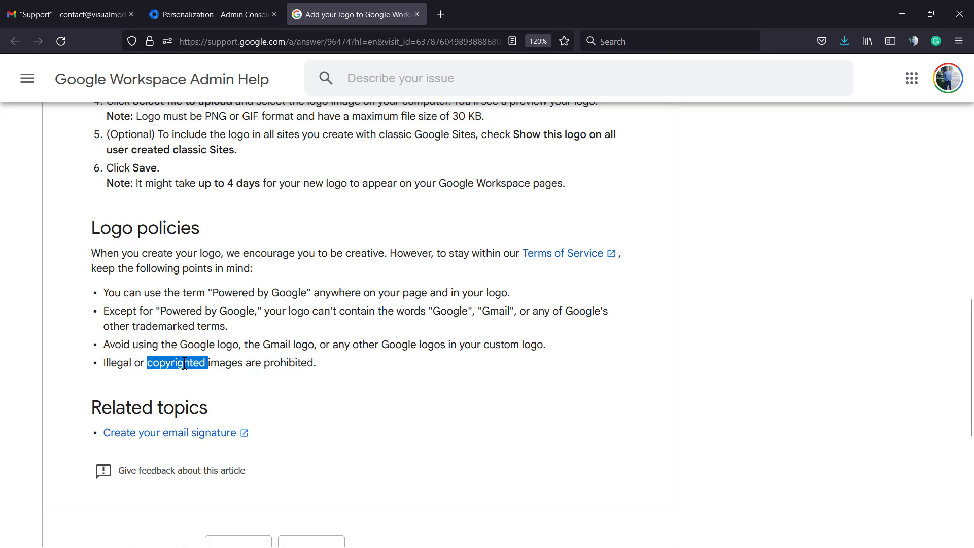
{"action": "left_click", "coordinate": [187, 364]}
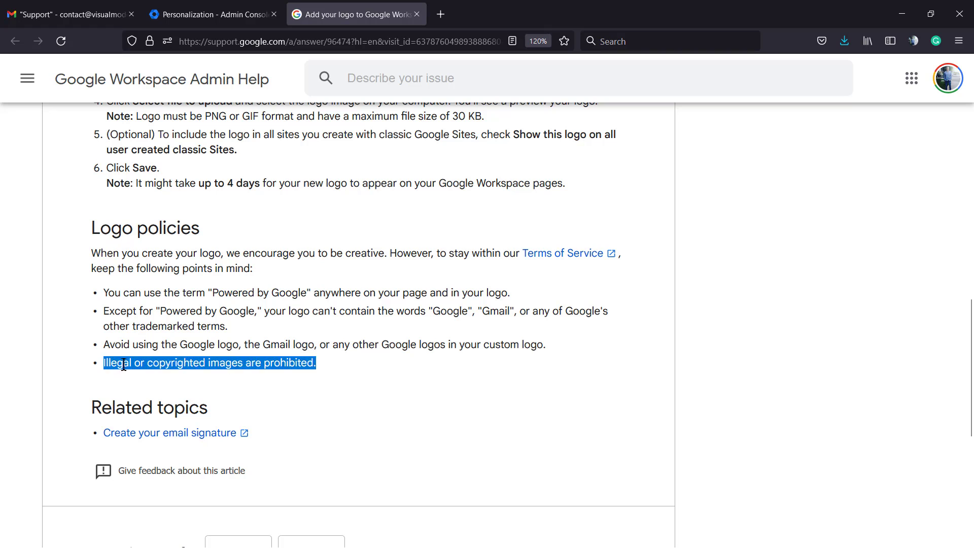
{"action": "double_click", "coordinate": [123, 364]}
{"action": "left_click", "coordinate": [123, 364]}
{"action": "scroll", "coordinate": [267, 290], "scroll_direction": "down", "scroll_amount": 3}
{"action": "scroll", "coordinate": [269, 290], "scroll_direction": "up", "scroll_amount": 15}
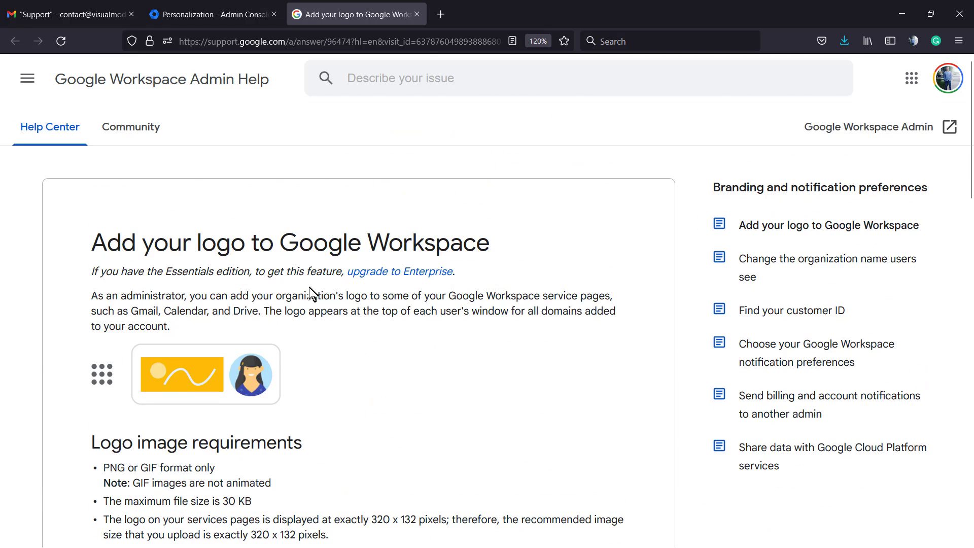
Back on Personalization, choose Custom logo and open SELECT FILE TO UPLOAD.
{"action": "left_click", "coordinate": [203, 14]}
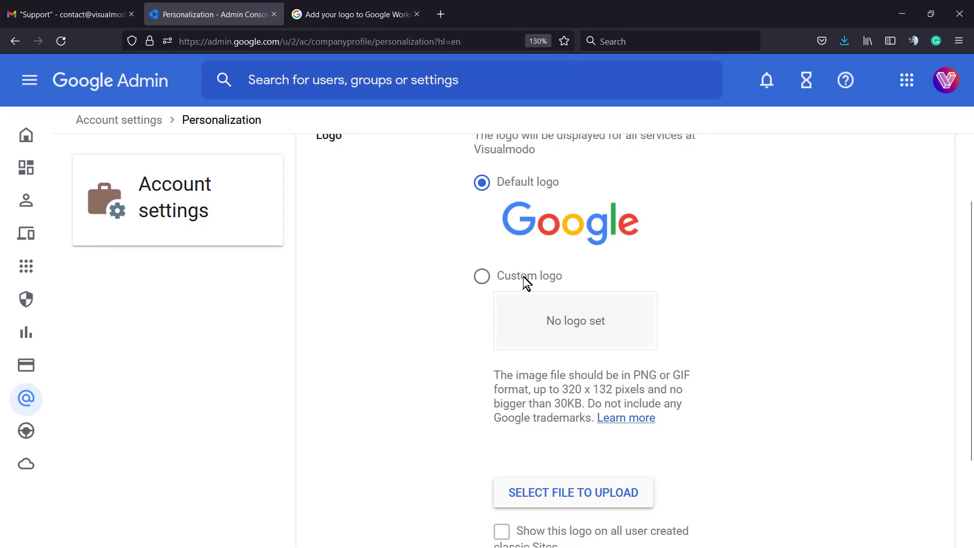
{"action": "left_click", "coordinate": [483, 277]}
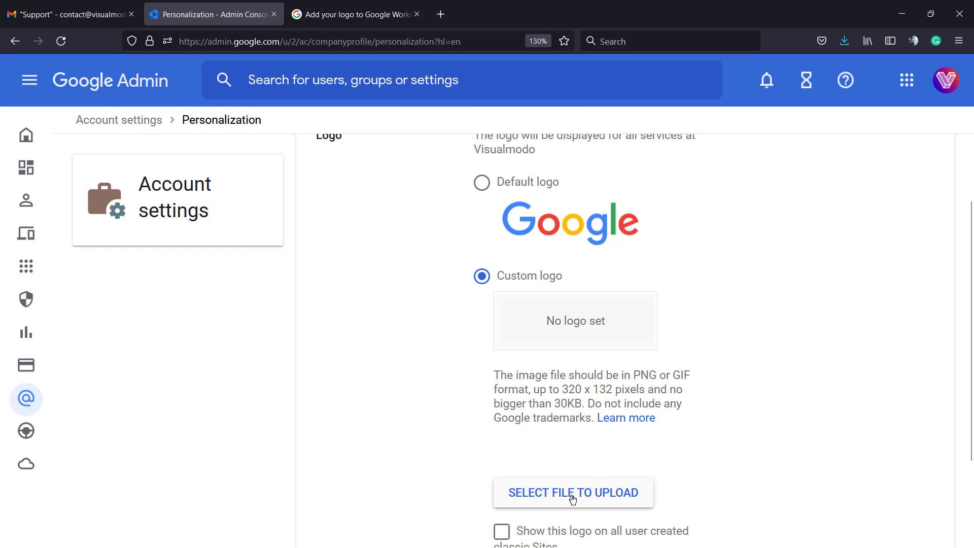
{"action": "scroll", "coordinate": [543, 410], "scroll_direction": "down", "scroll_amount": 2}
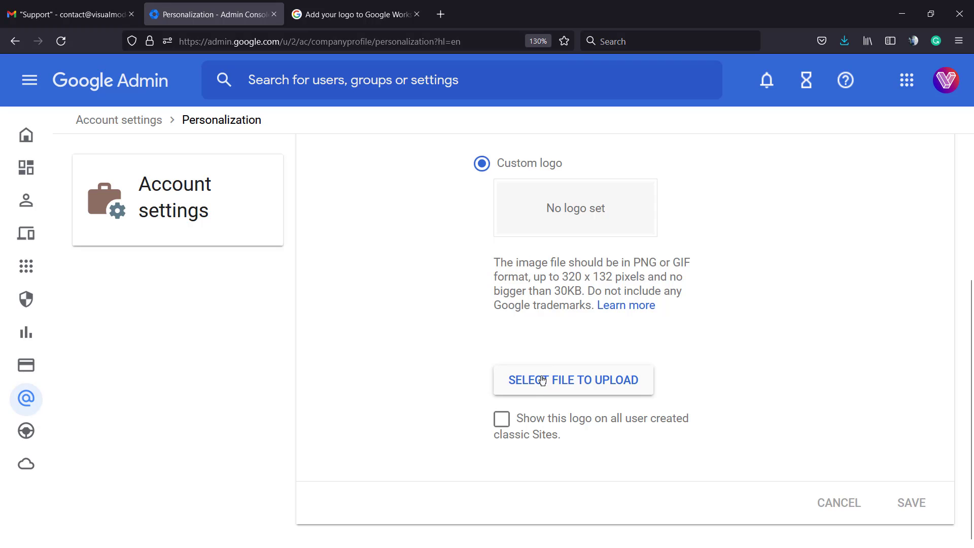
{"action": "left_click", "coordinate": [541, 387]}
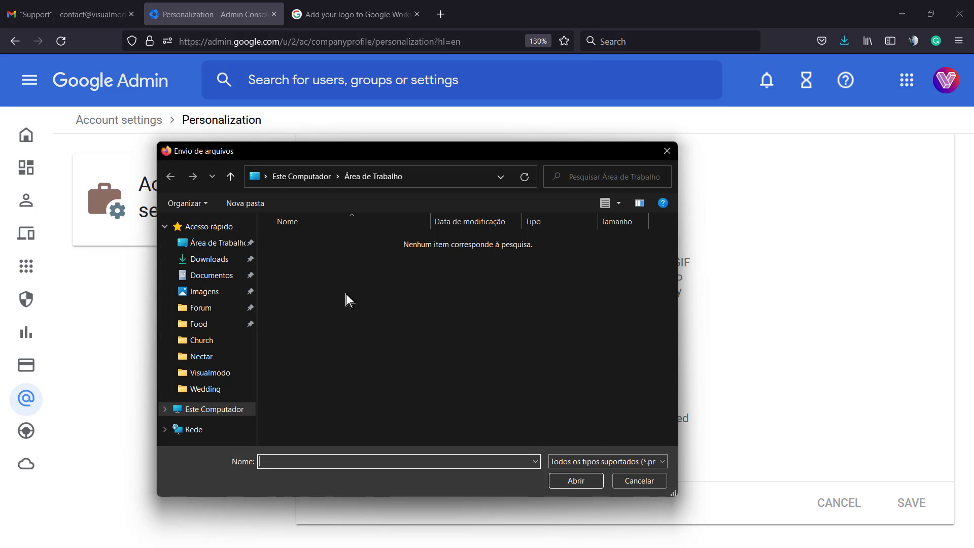
Pick Visualmodo.png from Downloads, confirm with Abrir, and save it as the custom logo.
{"action": "left_click", "coordinate": [213, 259]}
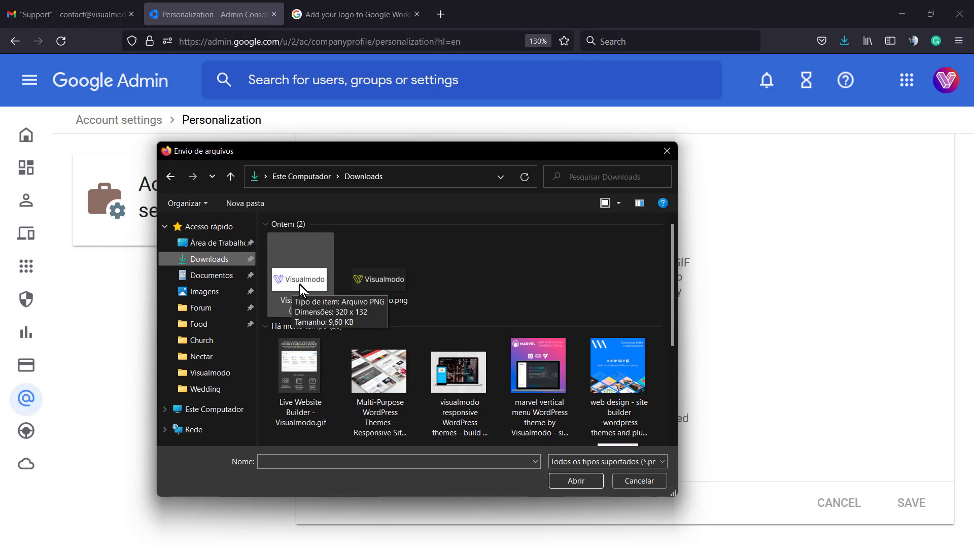
{"action": "left_click", "coordinate": [375, 289]}
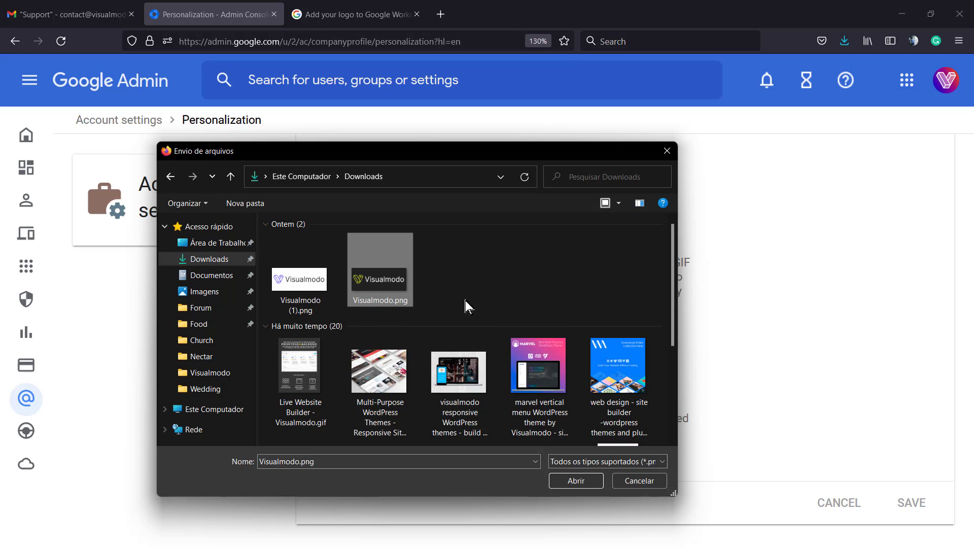
{"action": "left_click", "coordinate": [570, 480]}
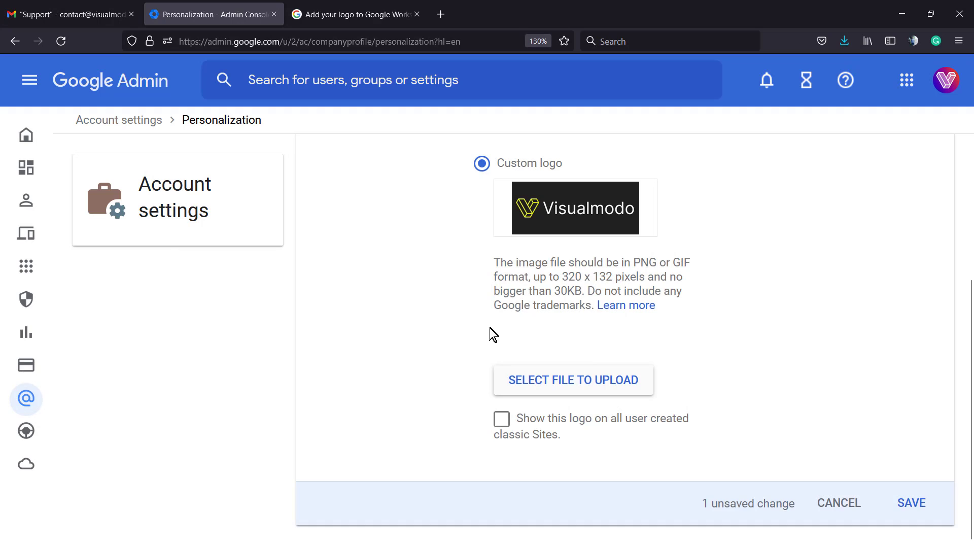
{"action": "scroll", "coordinate": [551, 299], "scroll_direction": "up", "scroll_amount": 2}
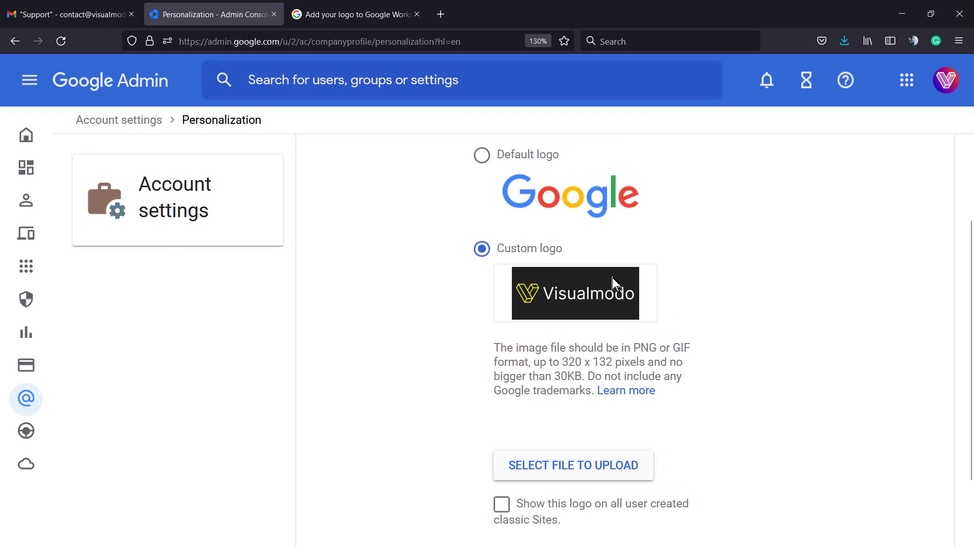
{"action": "scroll", "coordinate": [558, 346], "scroll_direction": "down", "scroll_amount": 2}
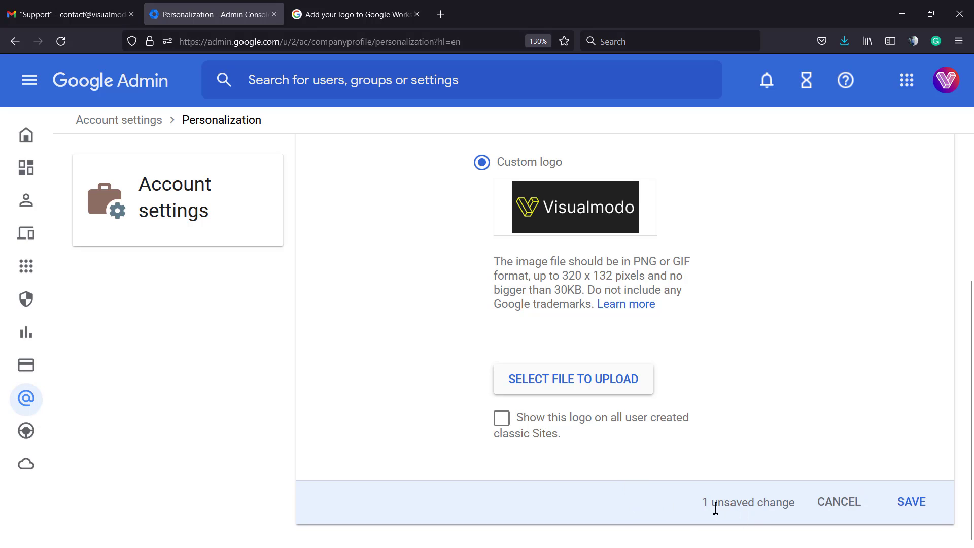
{"action": "left_click", "coordinate": [911, 502]}
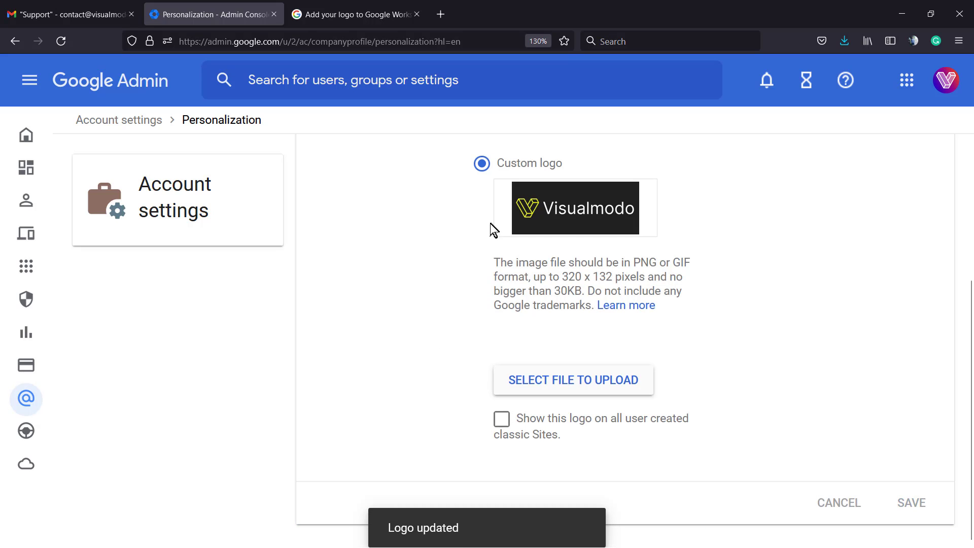
In the Gmail support inbox, check the Google apps grid, then reload with F5 to show the Visualmodo logo.
{"action": "left_click", "coordinate": [79, 10]}
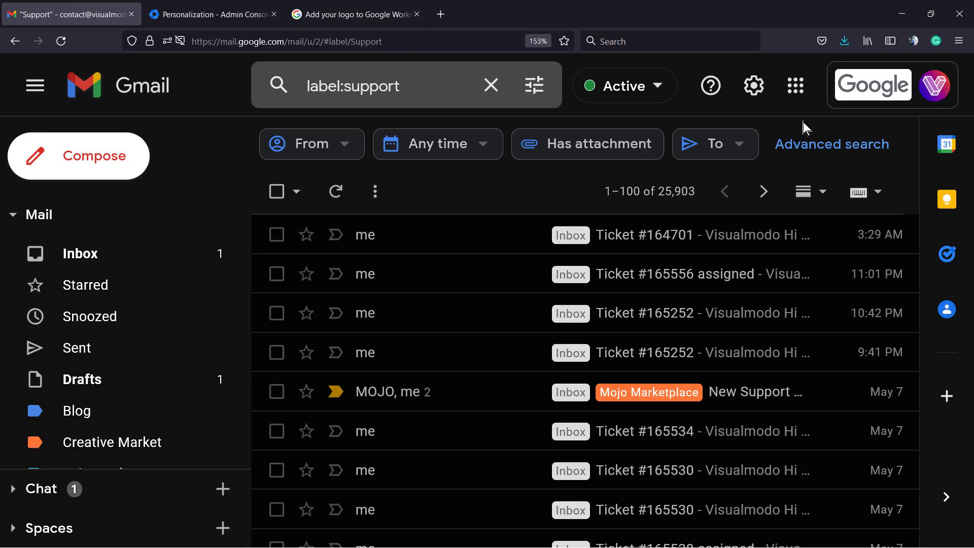
{"action": "left_click", "coordinate": [786, 95]}
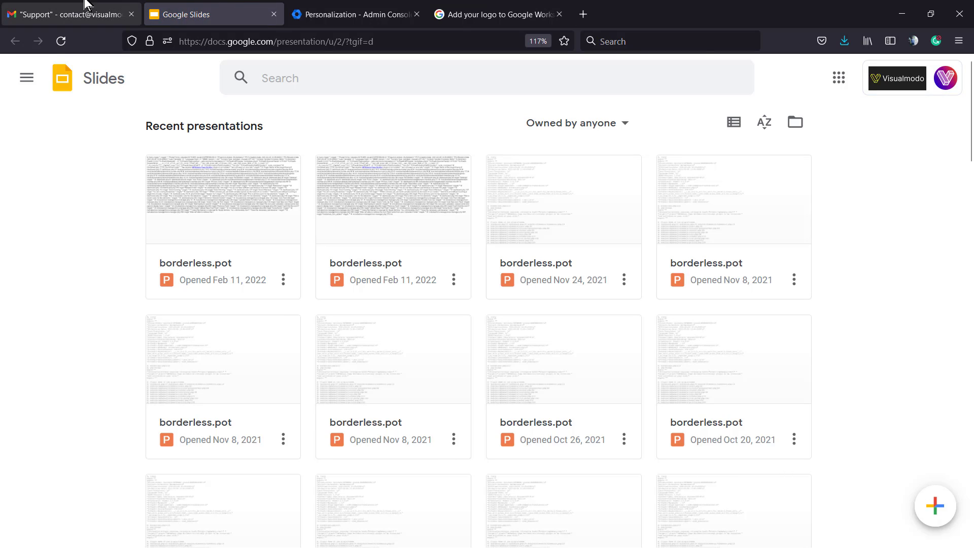
{"action": "left_click", "coordinate": [76, 13]}
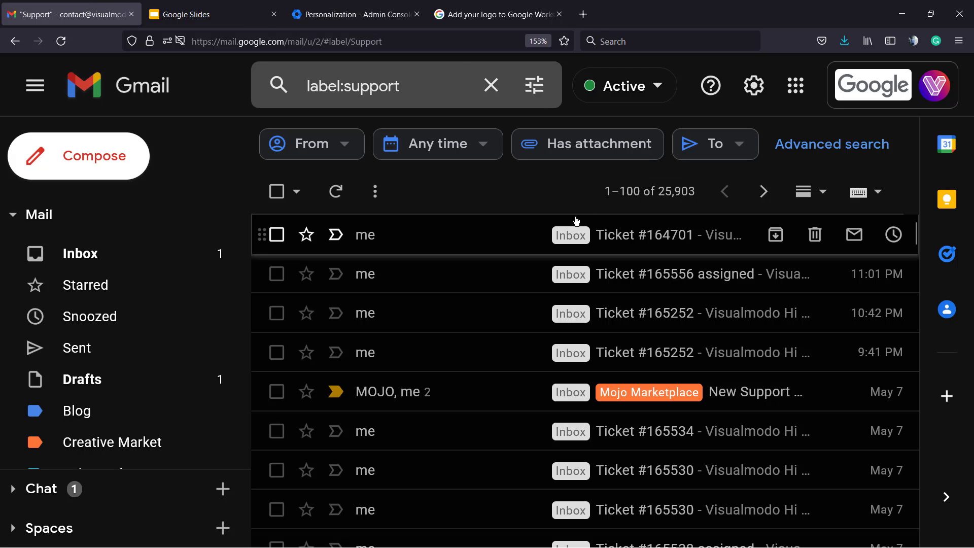
{"action": "key", "text": "F5"}
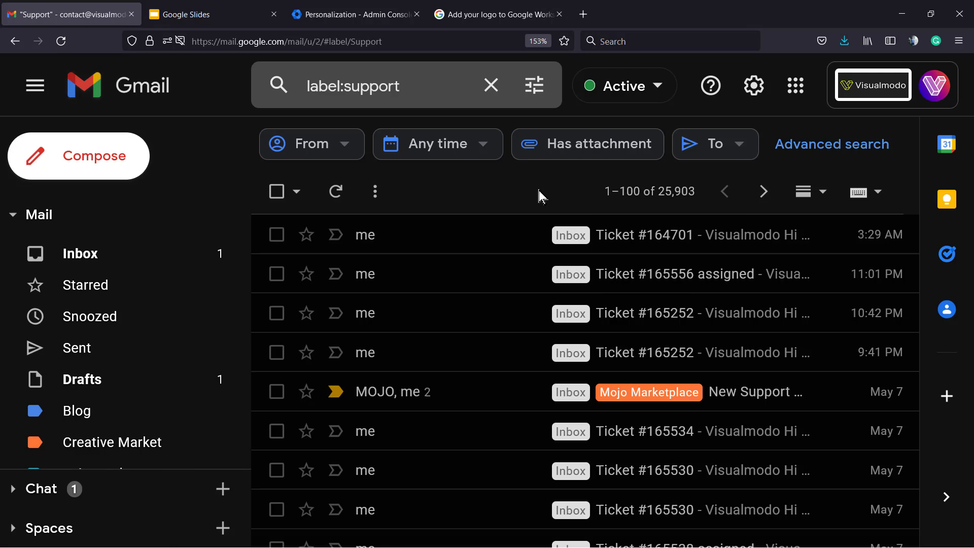
Upload Visualmodo (1).png as the new custom logo in Admin console and save it.
{"action": "left_click", "coordinate": [403, 5]}
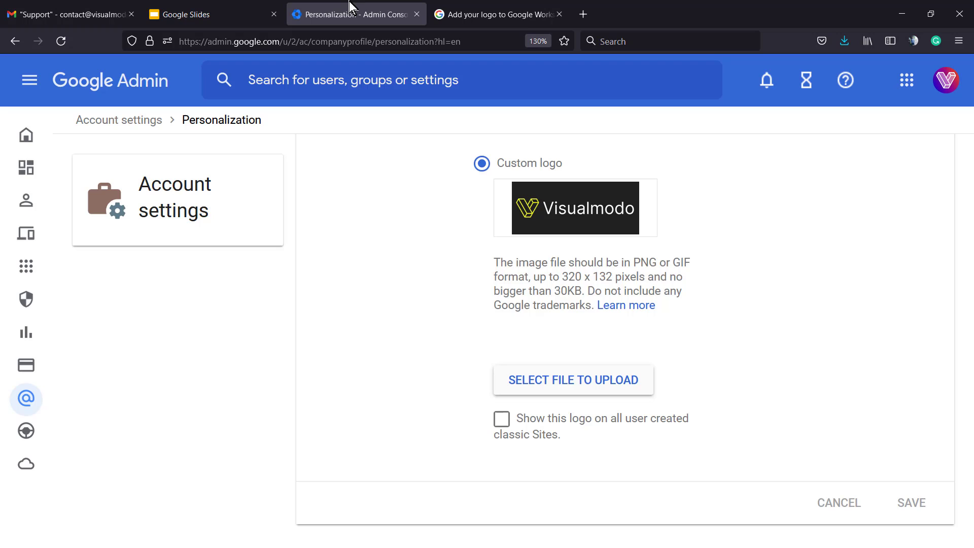
{"action": "left_click", "coordinate": [579, 385]}
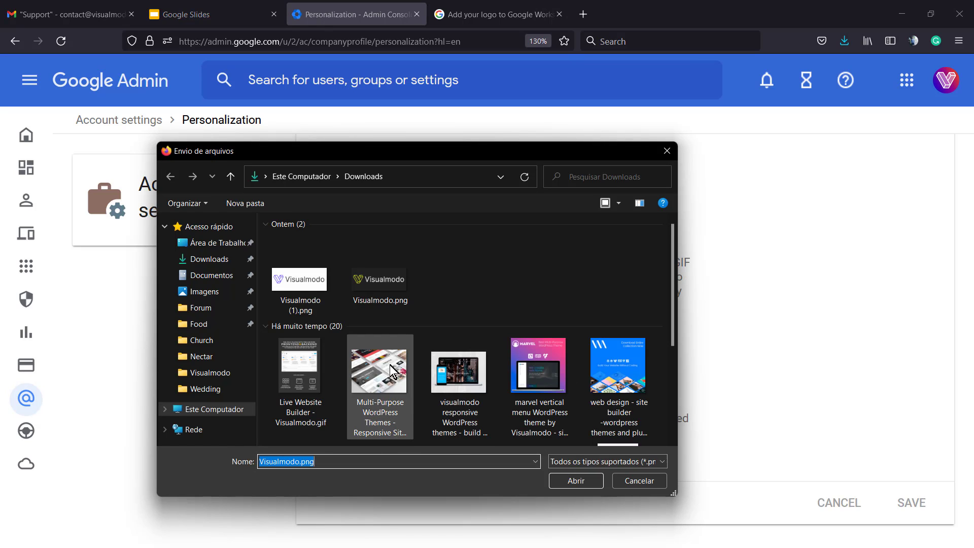
{"action": "left_click", "coordinate": [311, 306]}
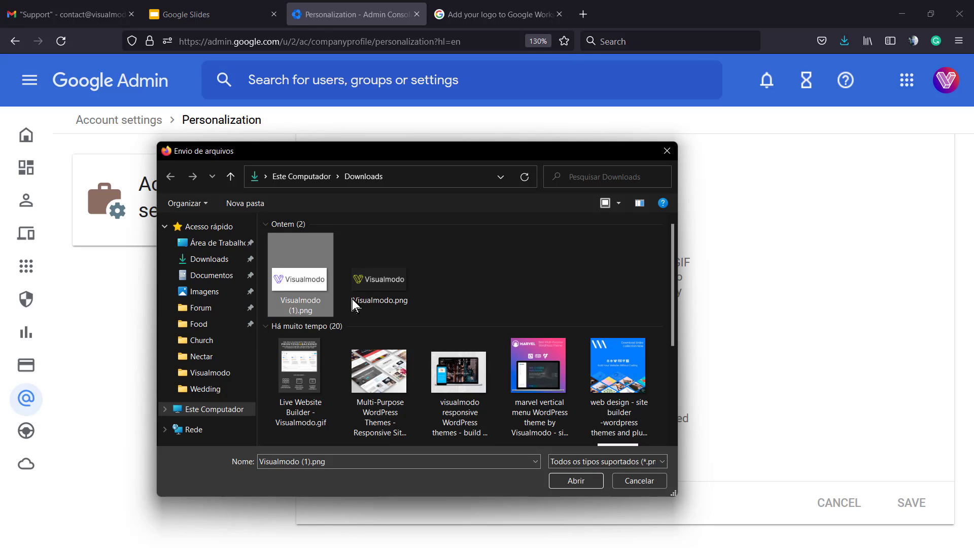
{"action": "left_click", "coordinate": [568, 481]}
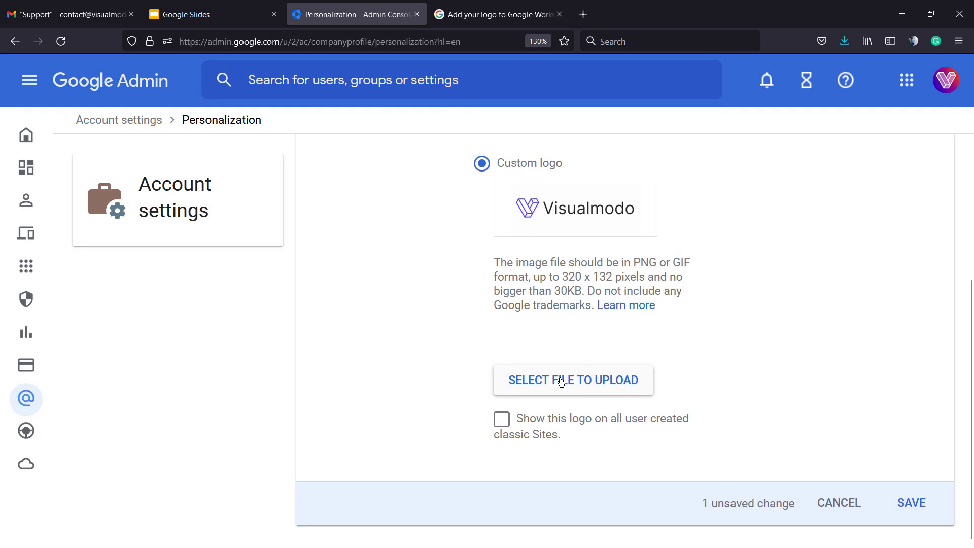
{"action": "left_click", "coordinate": [903, 506]}
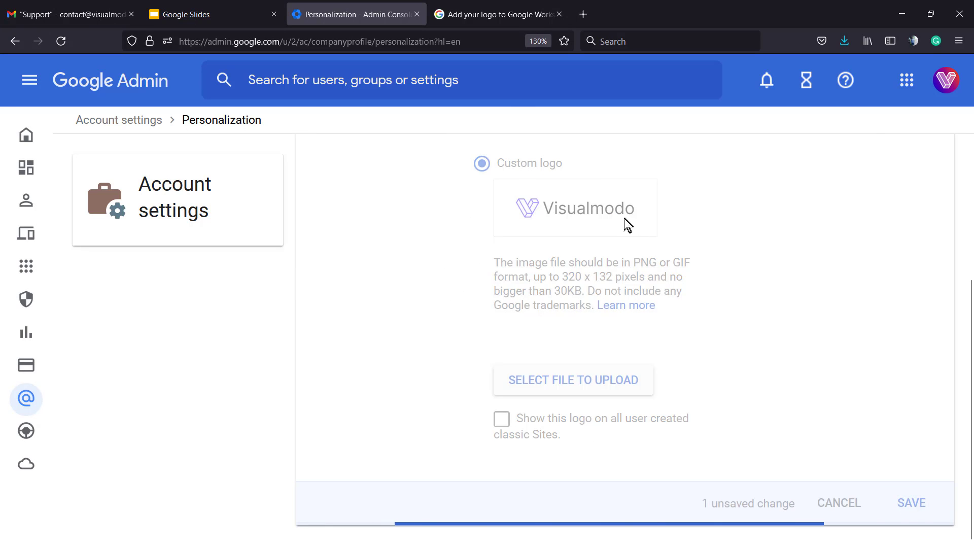
Reload the Gmail Support label with F5 to display the light Visualmodo logo.
{"action": "left_click", "coordinate": [91, 8]}
{"action": "key", "text": "F5"}
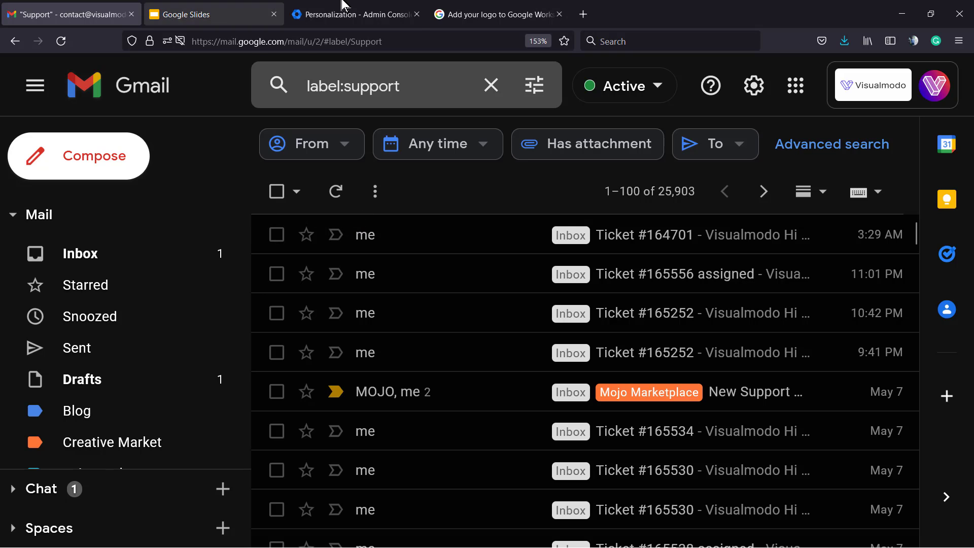
Switch back to the 'Personalization - Admin Console' tab showing the custom logo.
{"action": "left_click", "coordinate": [350, 14]}
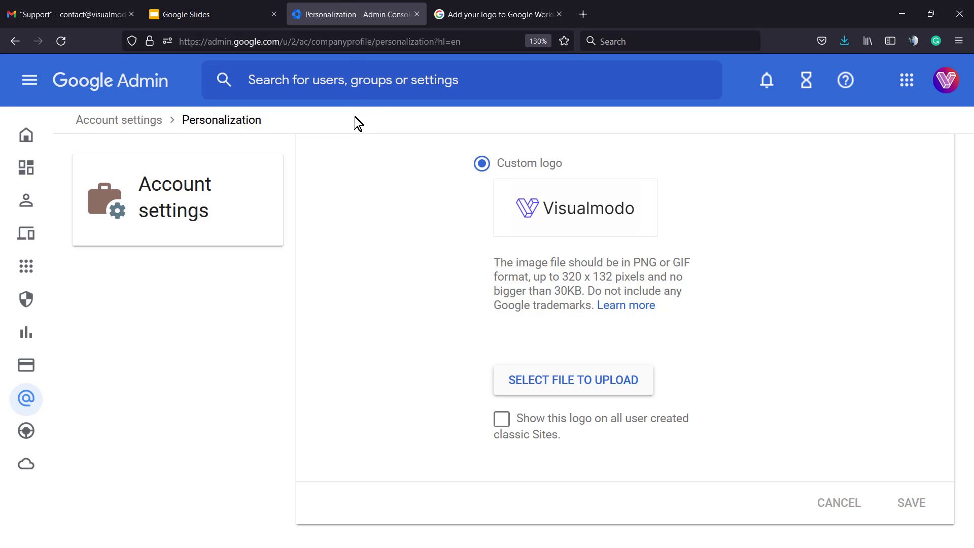